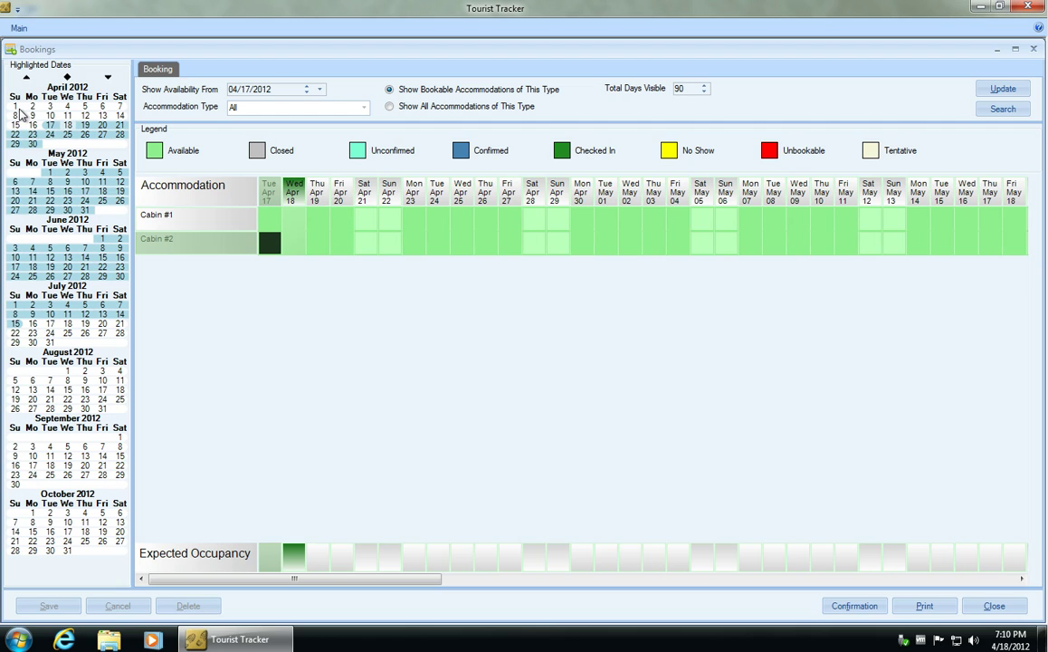
# Step: Show availability from April 1, 2012 and open the invoice and payments of the April 7 booking in Cabin #1
pyautogui.click(15, 108)
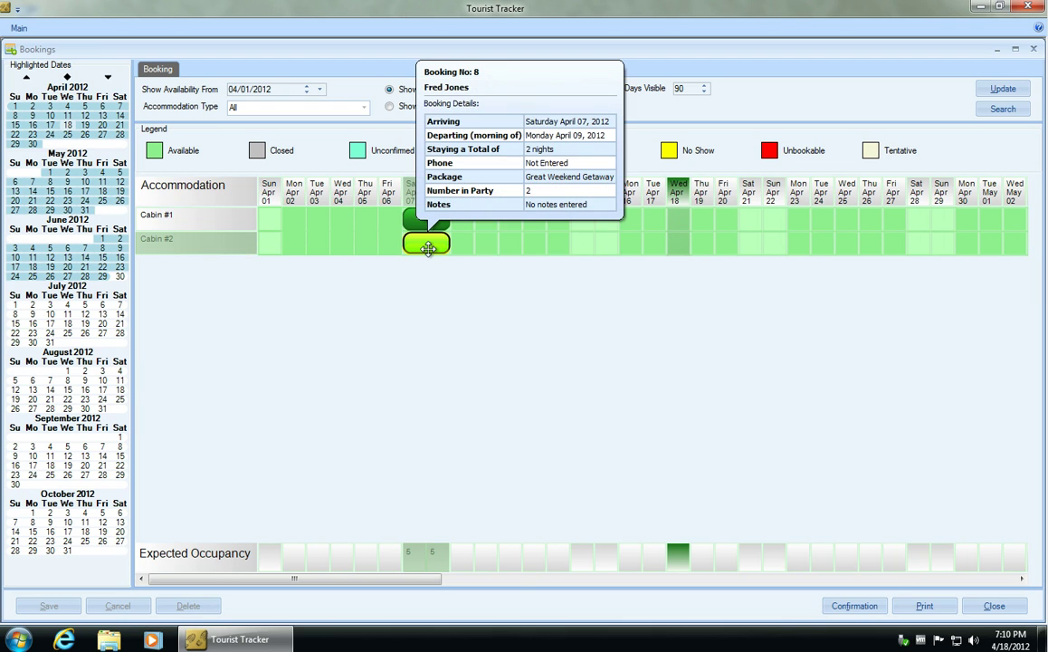
pyautogui.moveTo(414, 223)
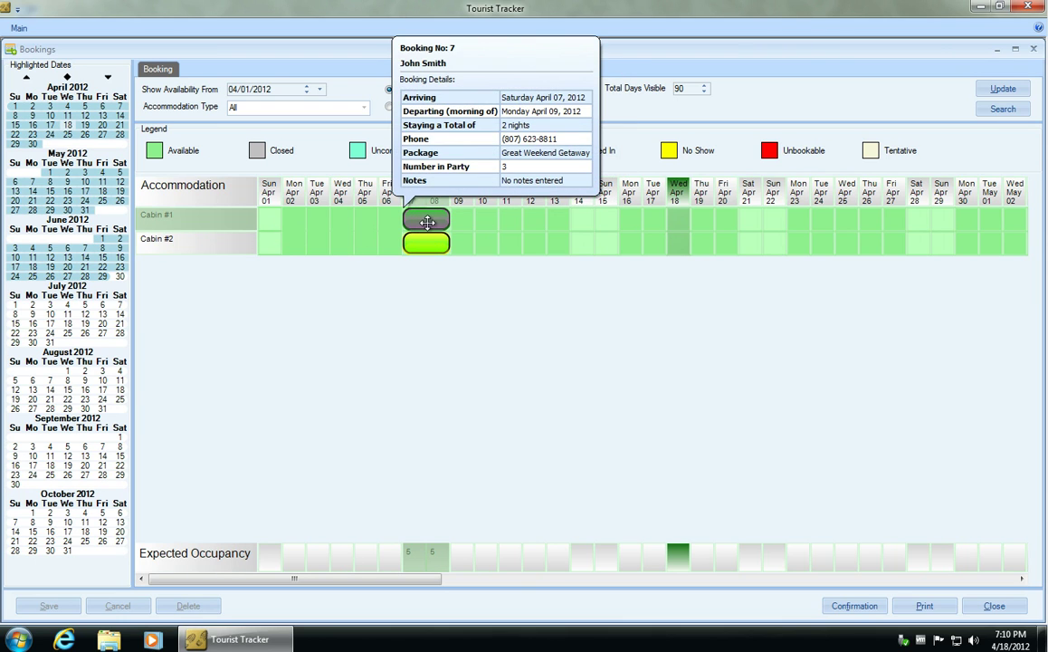
pyautogui.doubleClick(427, 219)
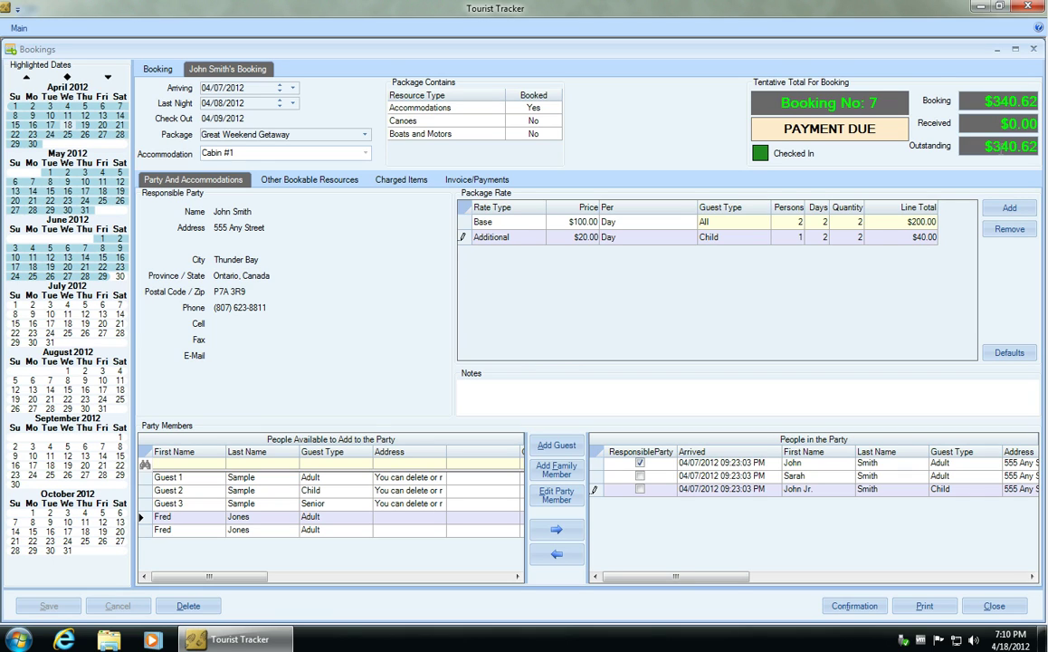
pyautogui.click(480, 180)
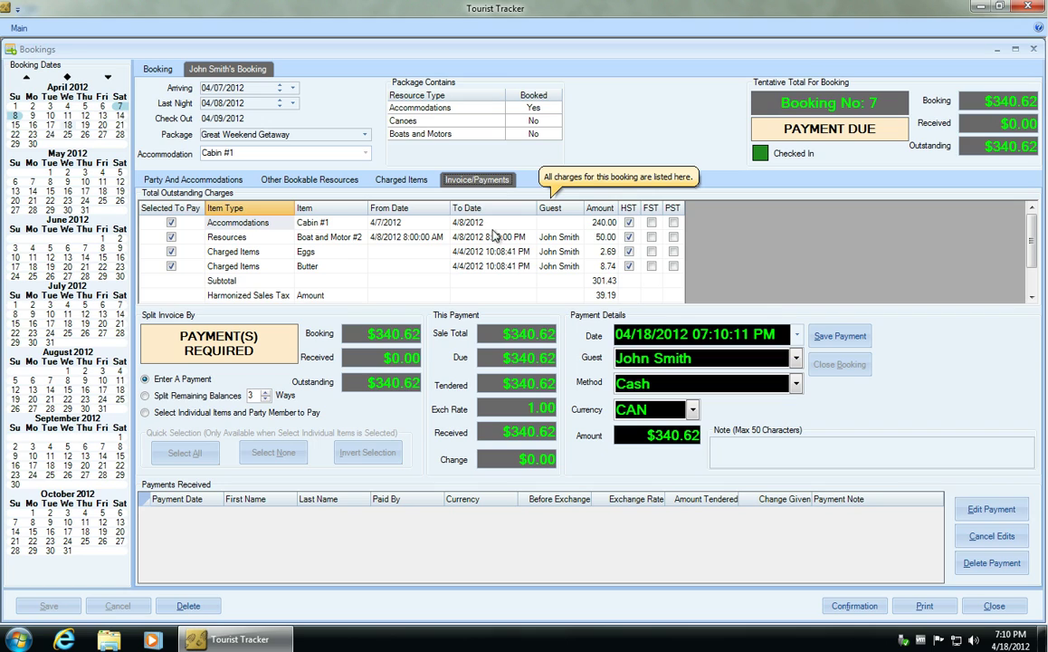
# Step: Examine the guest, payment method and currency choices available for the booking's payment
pyautogui.click(798, 361)
pyautogui.click(798, 359)
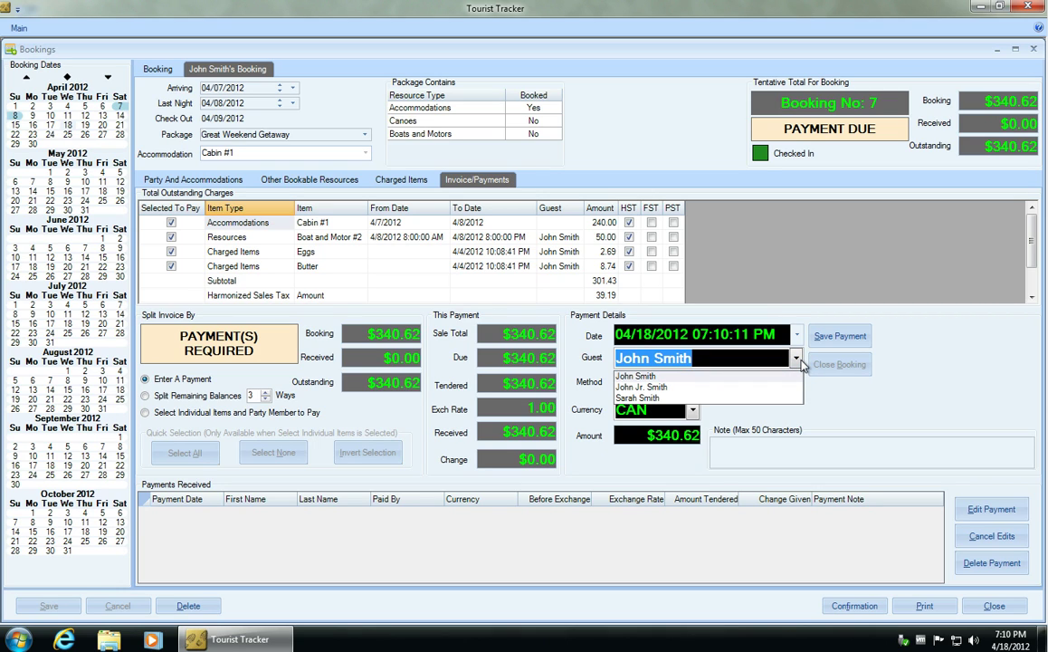
pyautogui.click(804, 365)
pyautogui.click(796, 385)
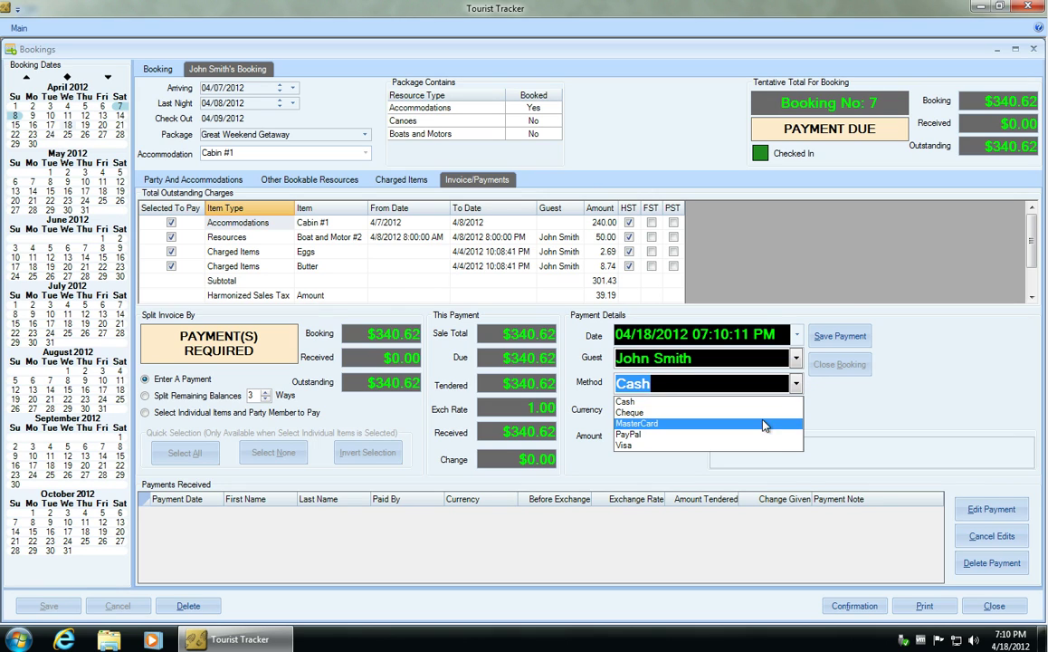
pyautogui.click(860, 413)
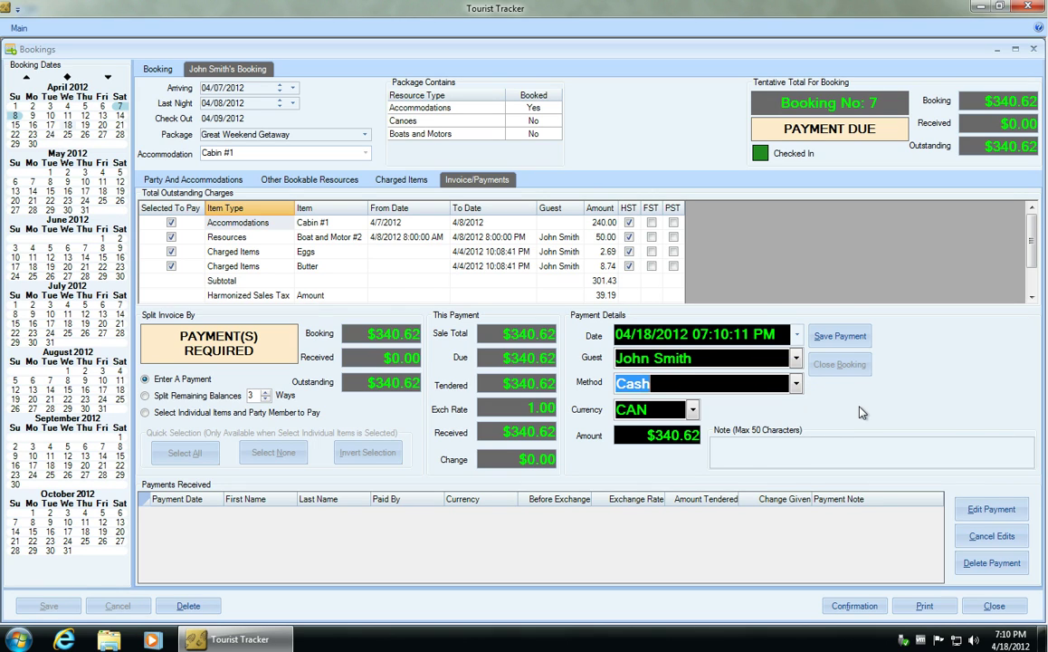
pyautogui.press('Tab')
pyautogui.click(692, 411)
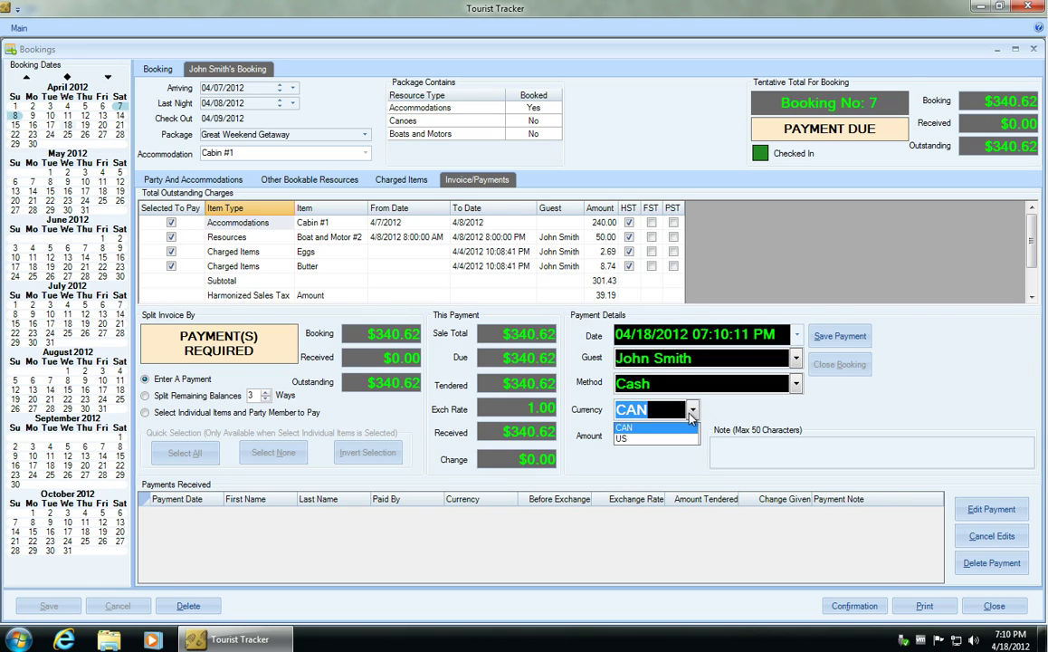
pyautogui.click(738, 414)
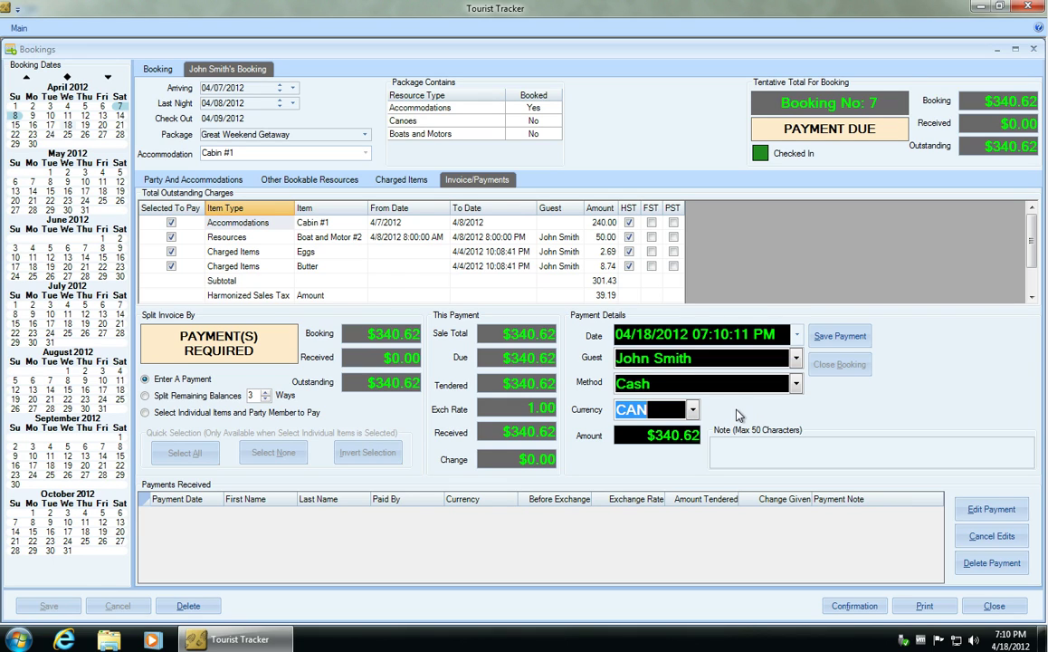
# Step: Set the payment amount to $100 and save it as a cash payment from the responsible party
pyautogui.click(642, 438)
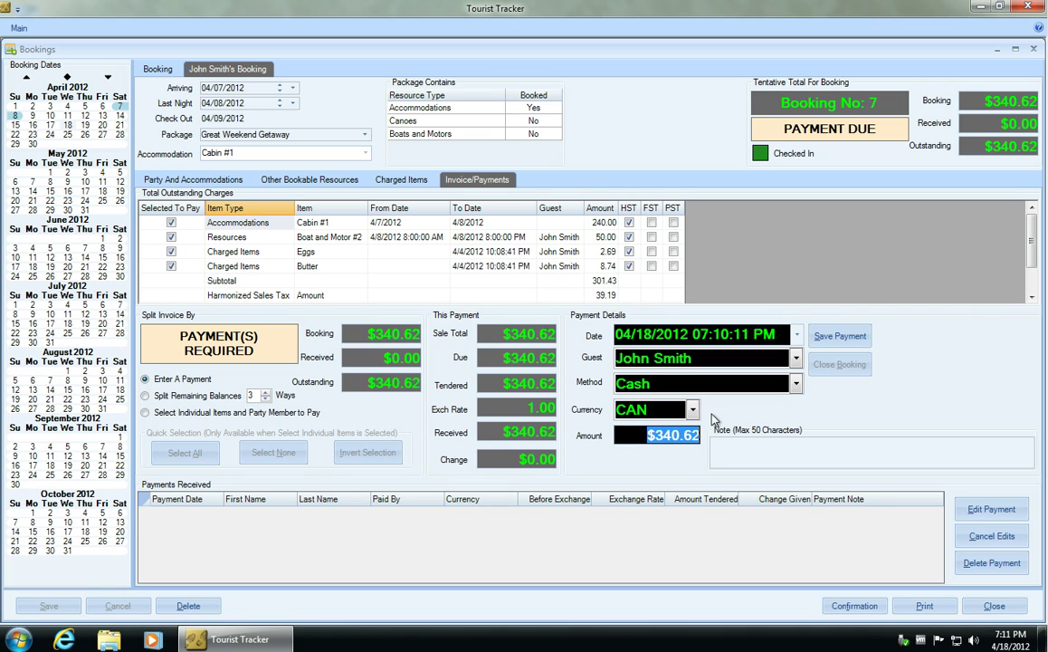
pyautogui.write('100')
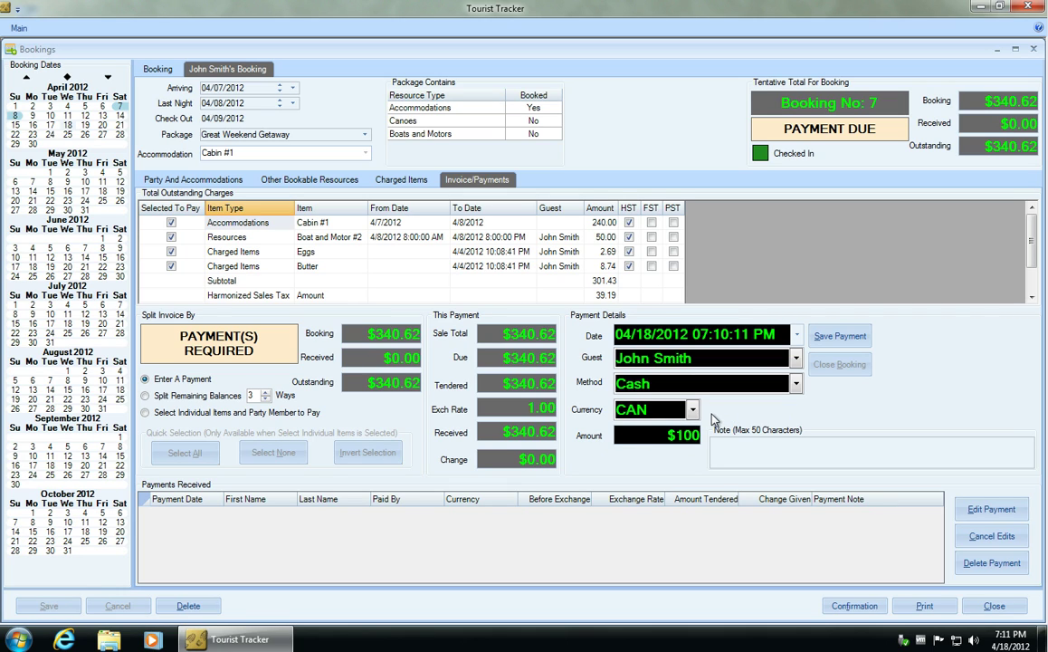
pyautogui.click(839, 338)
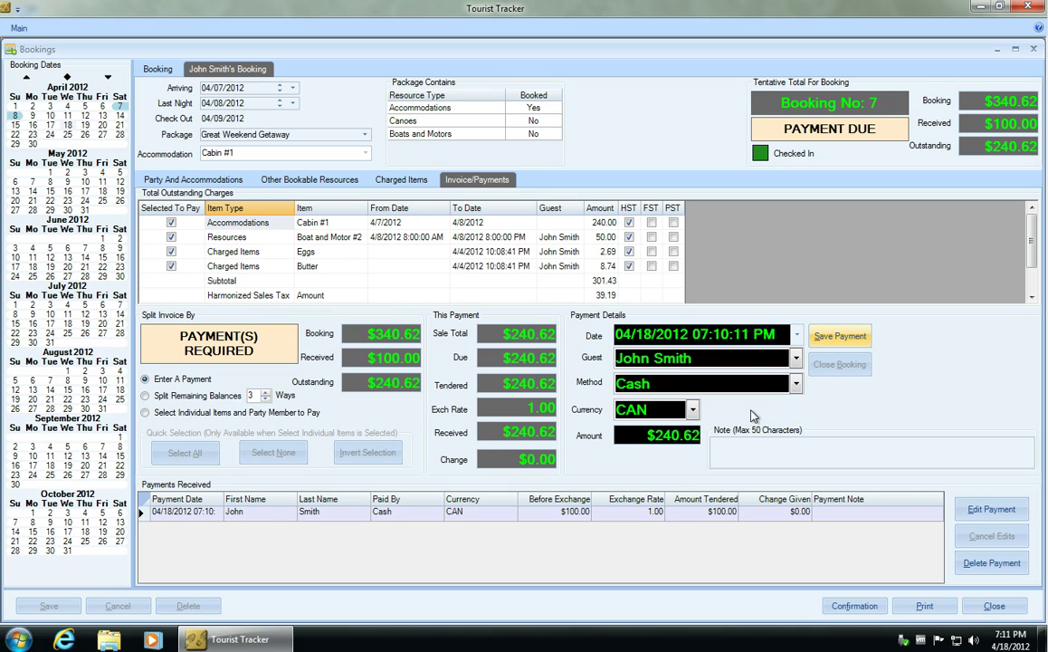
# Step: Set the next payment's guest to the other adult party member and its method to MasterCard
pyautogui.click(796, 358)
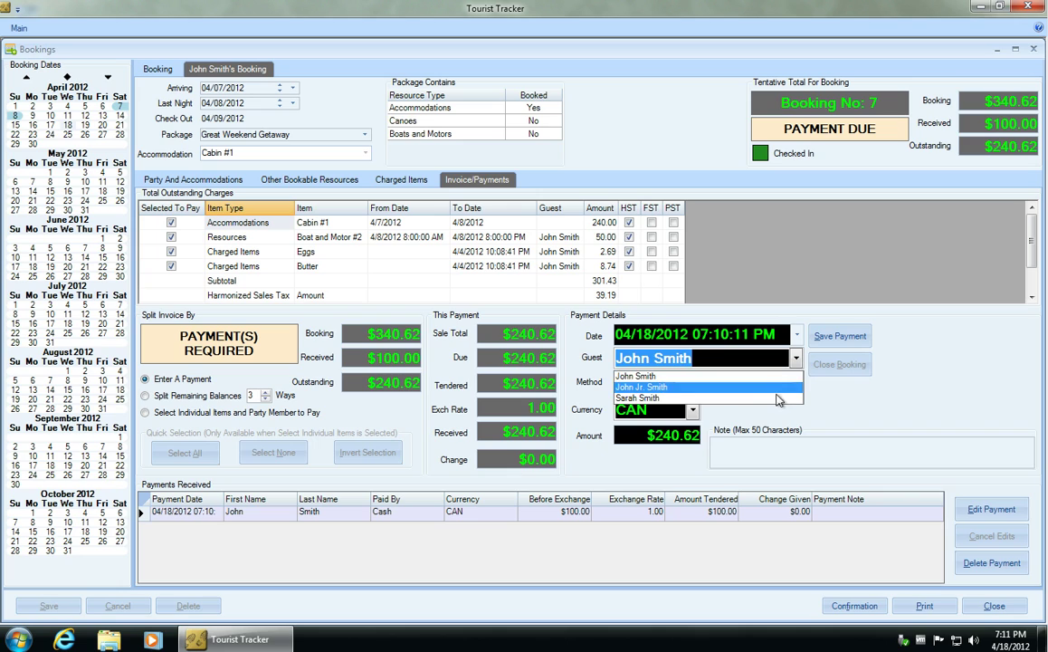
pyautogui.click(777, 399)
pyautogui.click(796, 384)
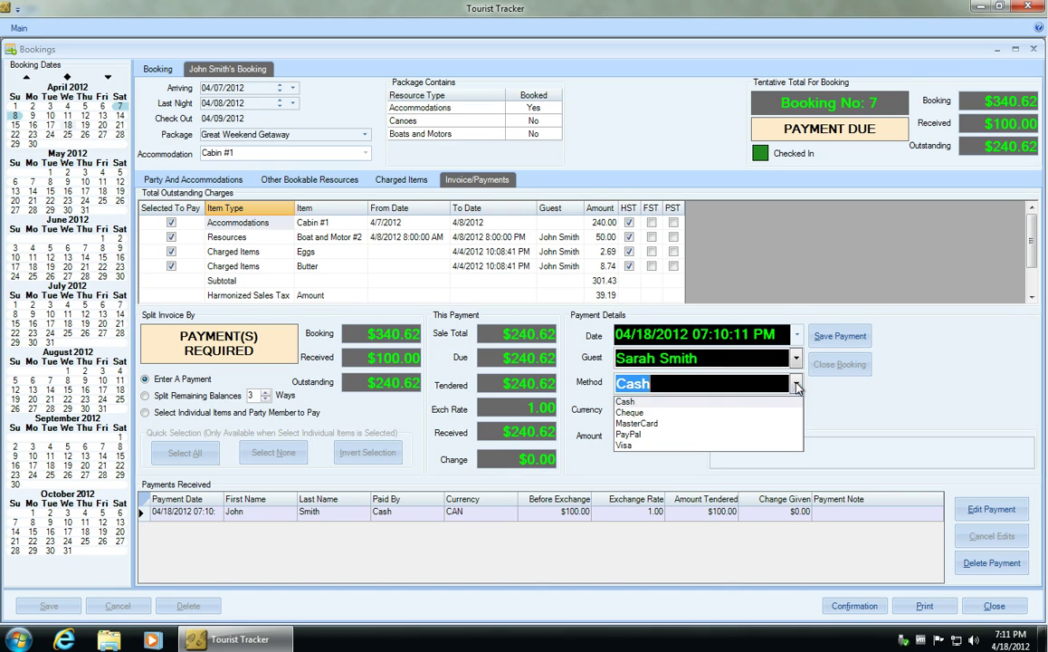
pyautogui.click(772, 423)
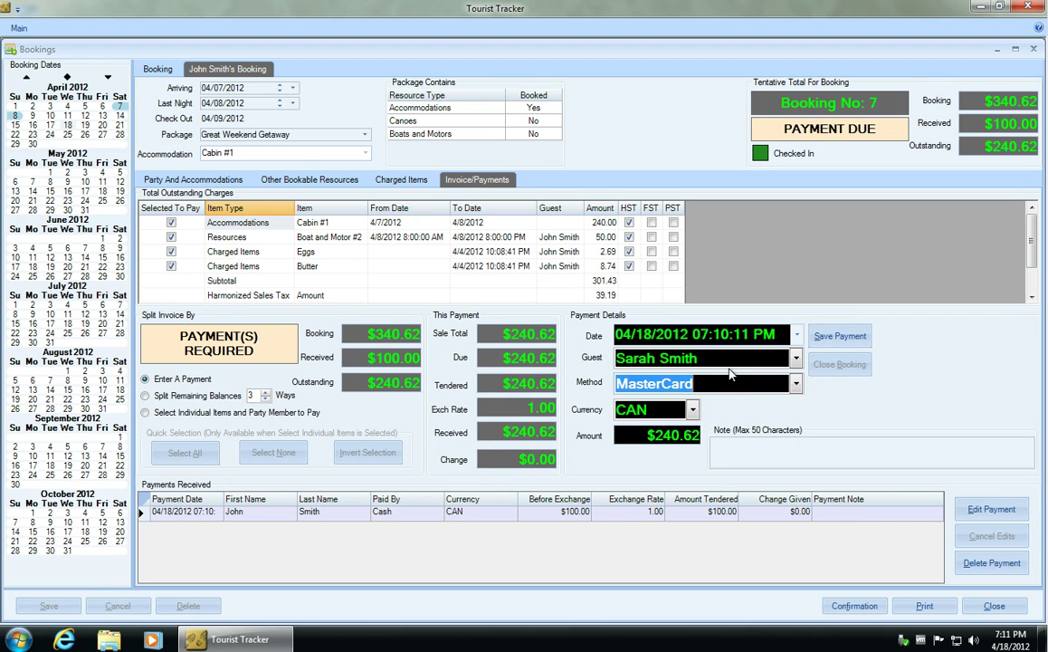
# Step: Split the remaining balance 2 ways and save both $120.31 payments, acknowledging the fully paid notice
pyautogui.click(145, 397)
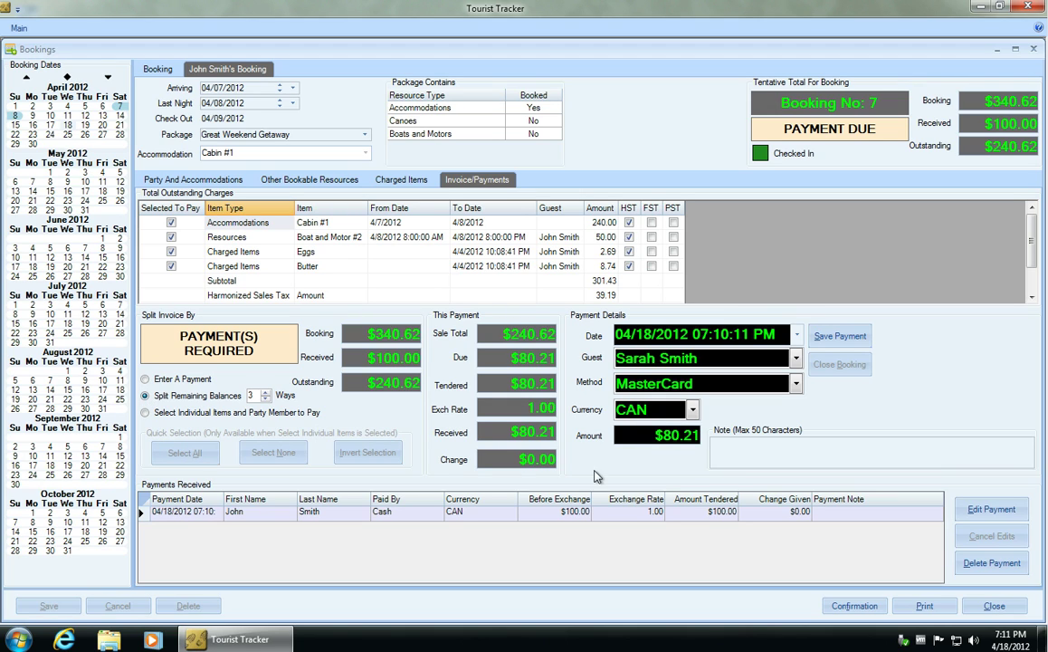
pyautogui.click(266, 400)
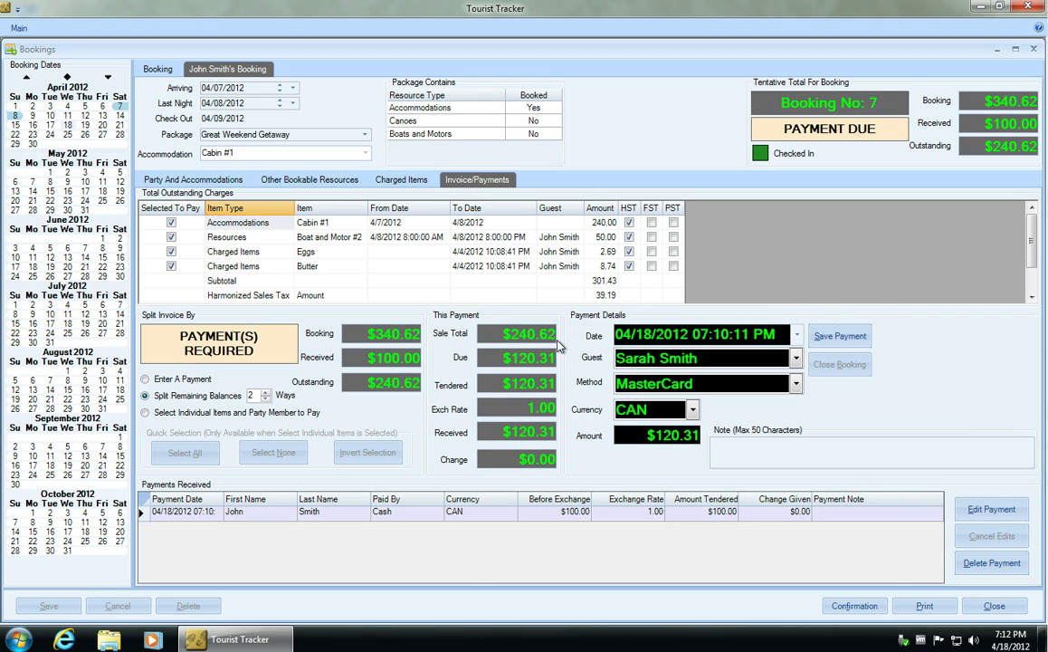
pyautogui.click(849, 337)
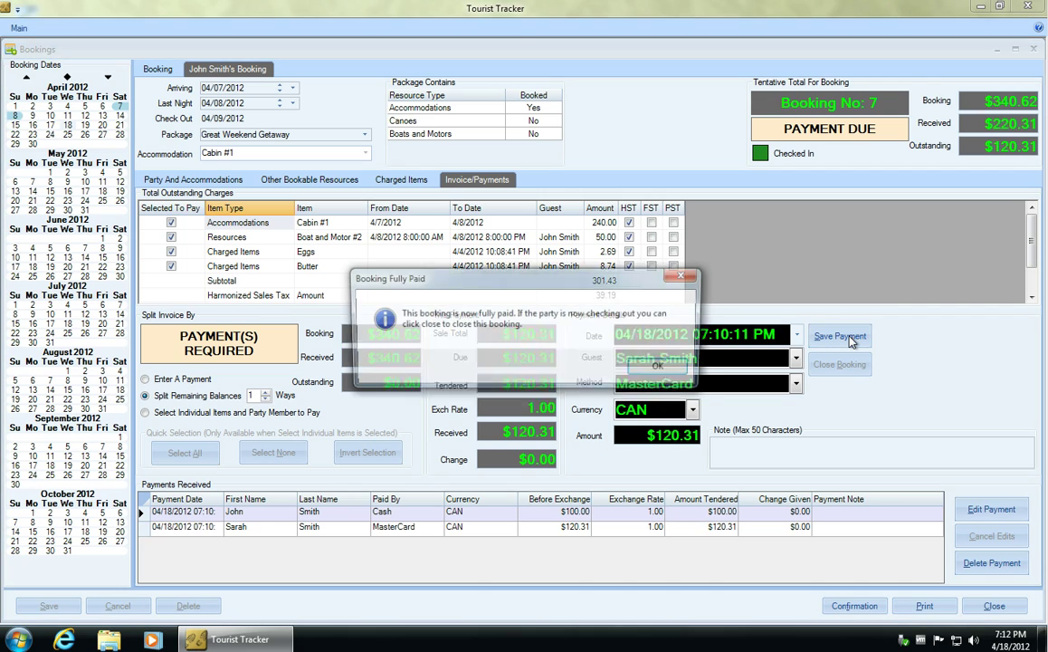
pyautogui.click(659, 369)
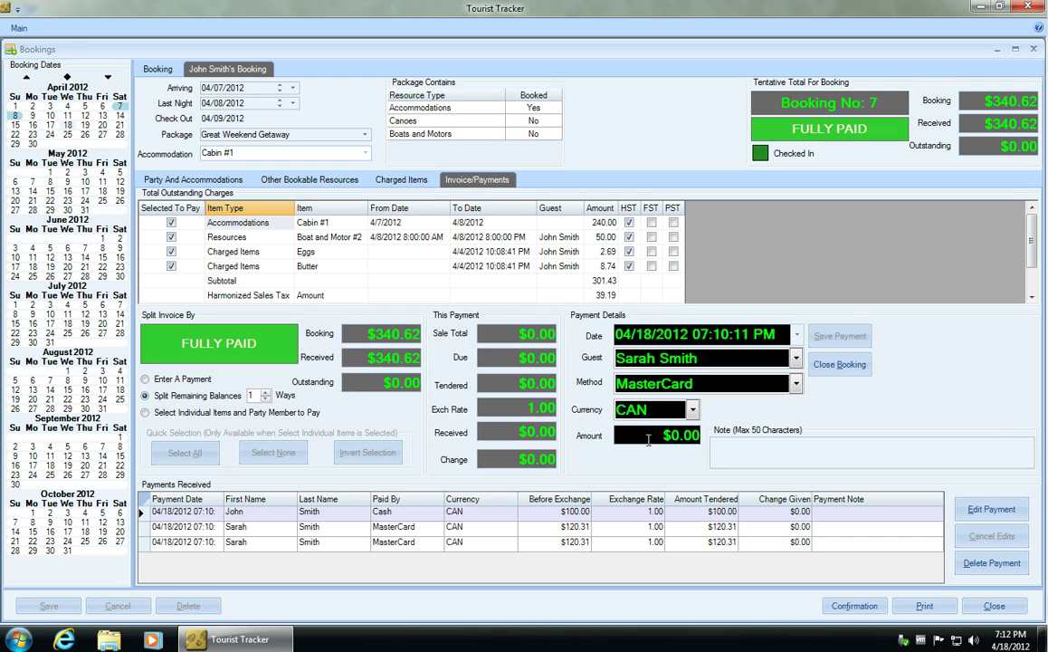
# Step: Delete the duplicate $120.31 MasterCard payment and record it again with the child party member as the paying guest
pyautogui.click(974, 564)
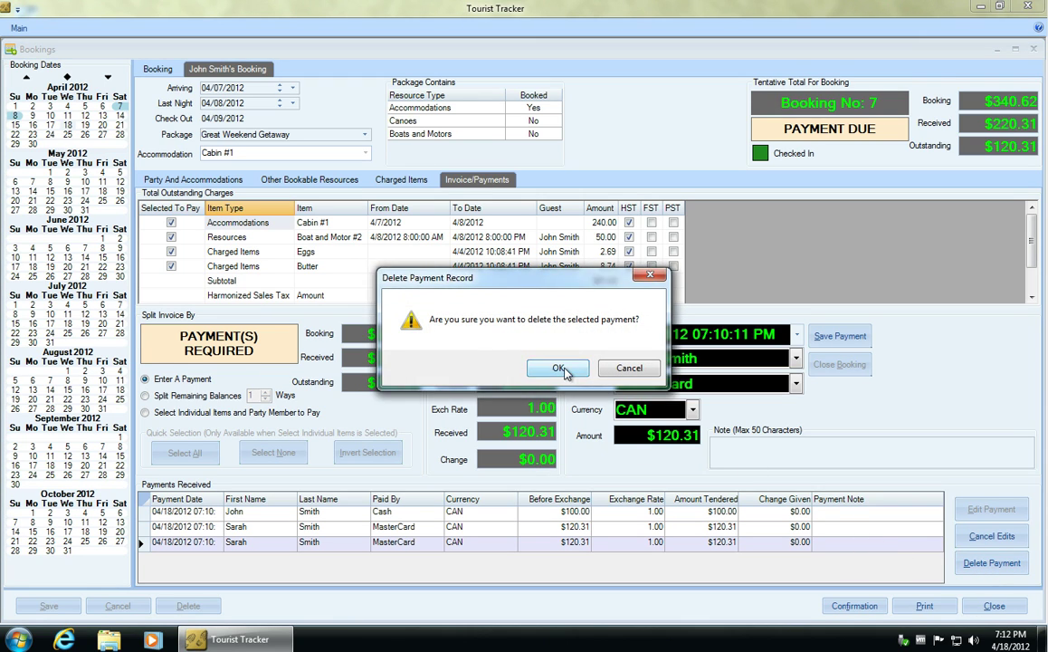
pyautogui.click(564, 368)
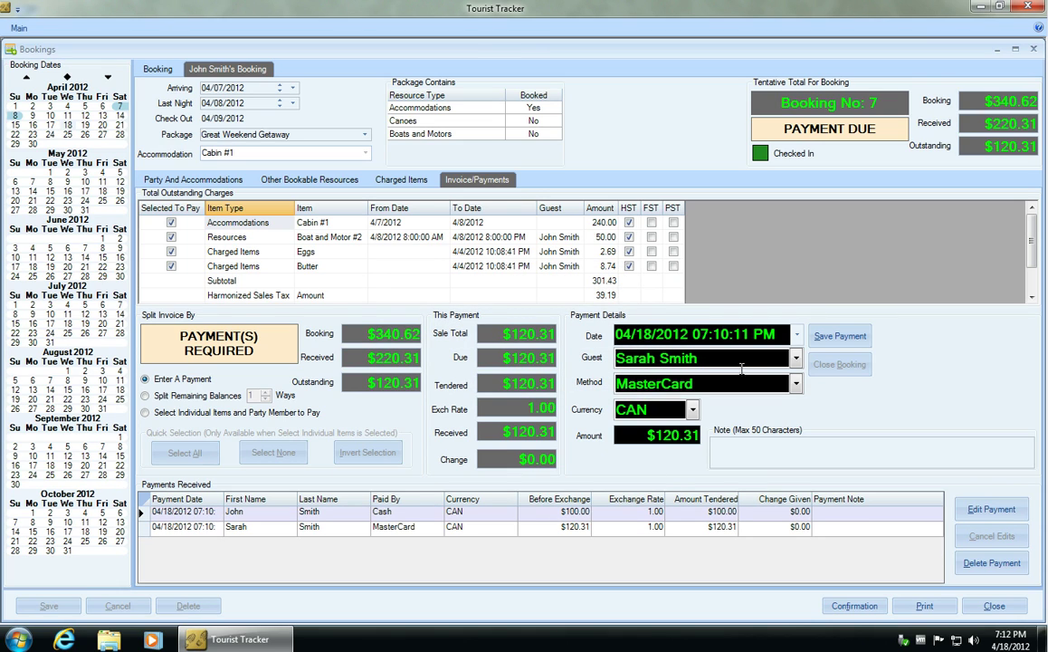
pyautogui.click(795, 359)
pyautogui.click(795, 358)
pyautogui.click(795, 359)
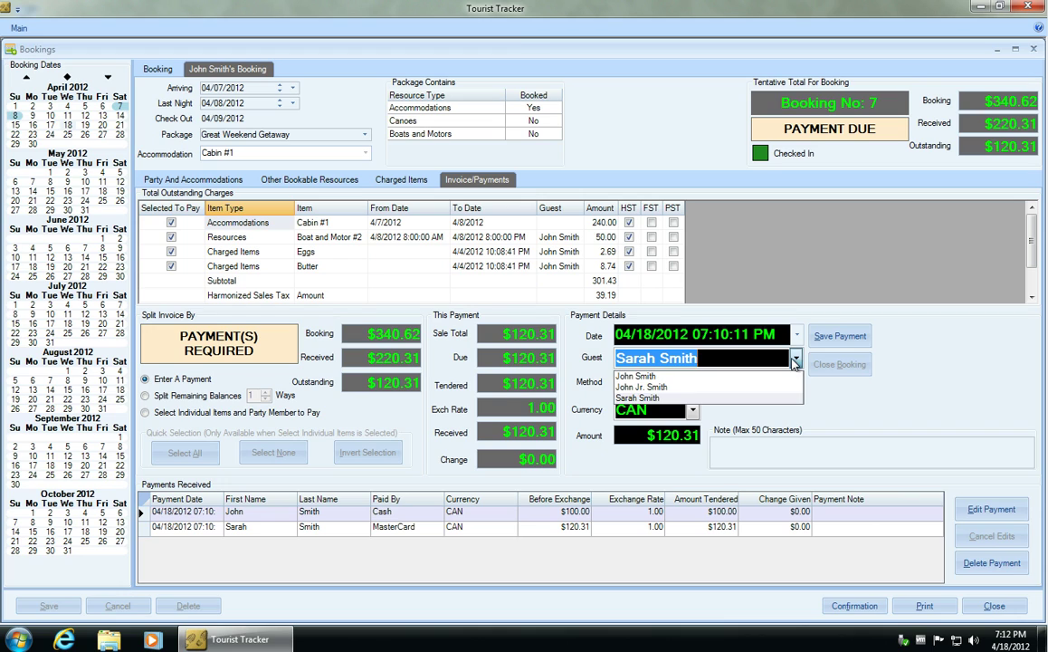
pyautogui.click(753, 387)
pyautogui.press('Tab')
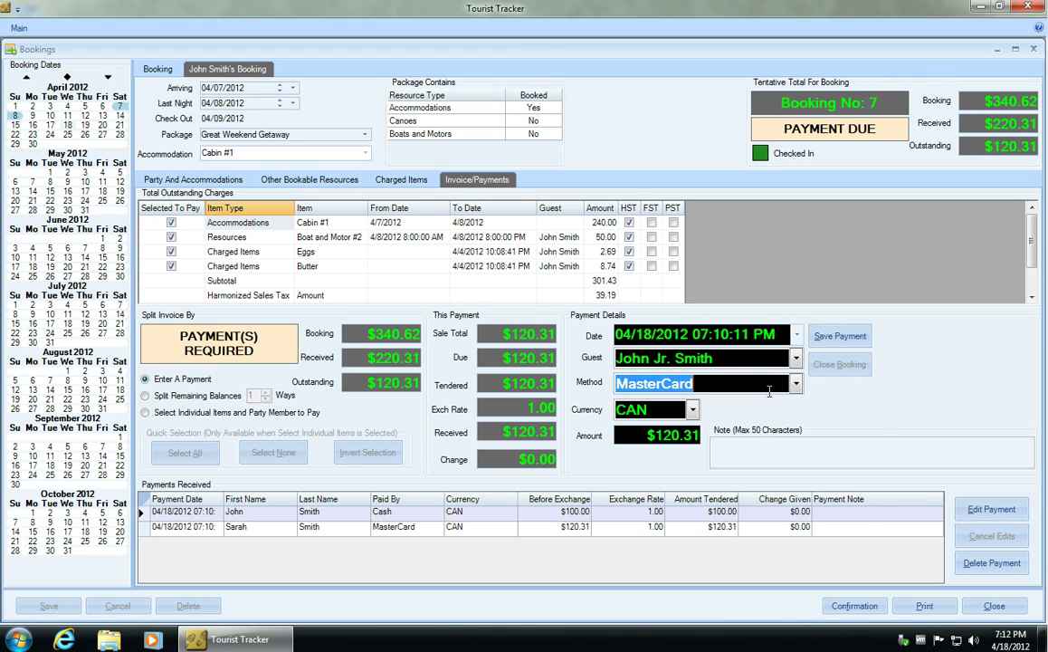
pyautogui.click(842, 338)
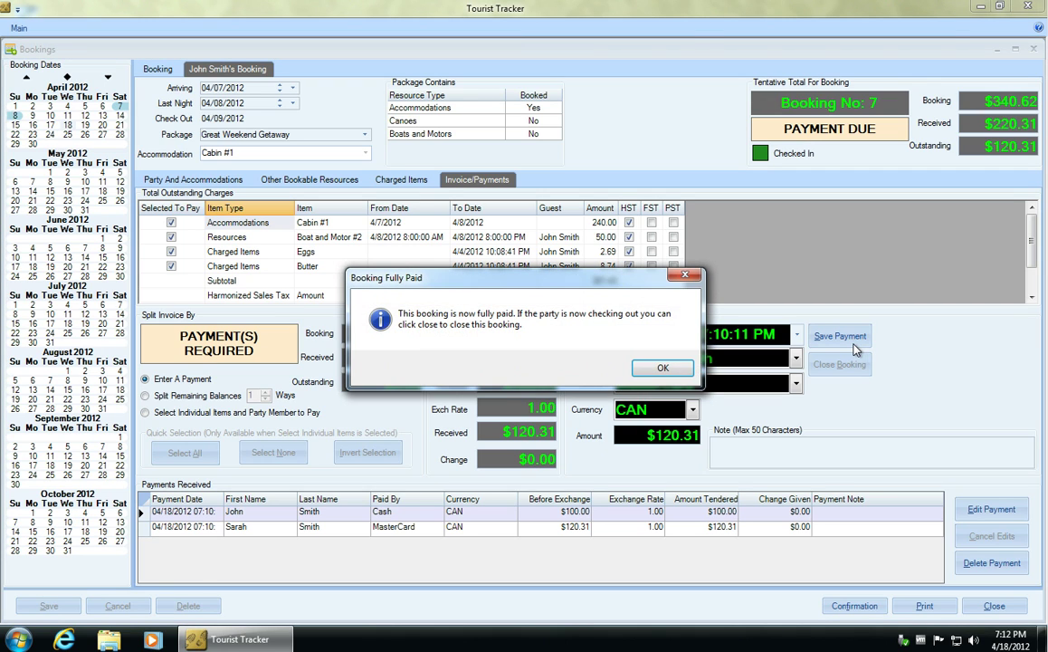
pyautogui.click(664, 367)
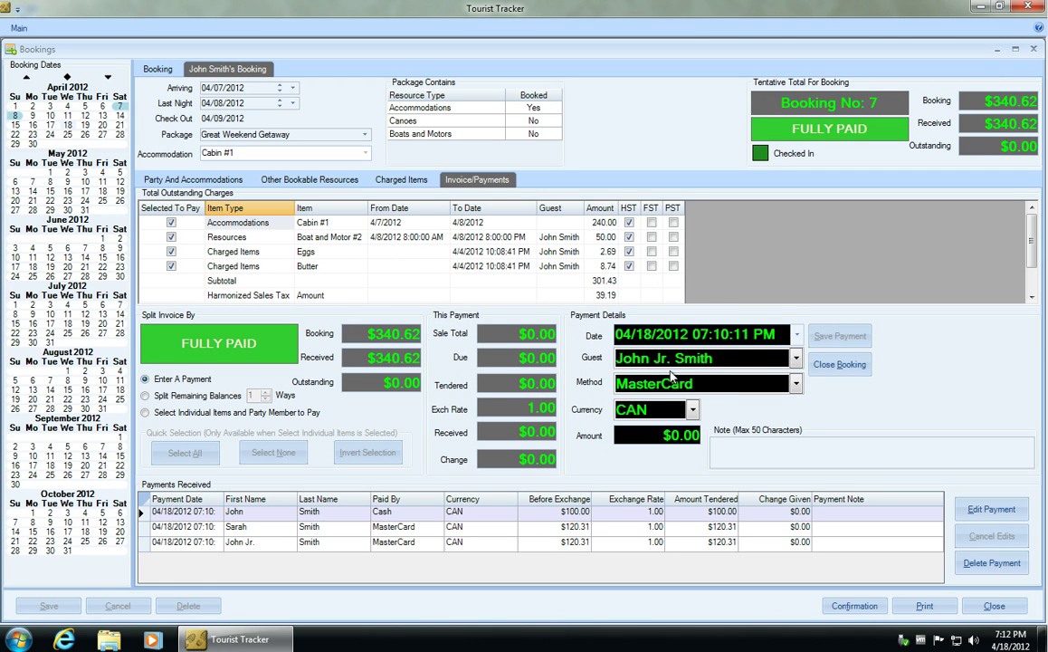
# Step: Delete all three payments recorded for the booking, confirming each deletion
pyautogui.click(860, 542)
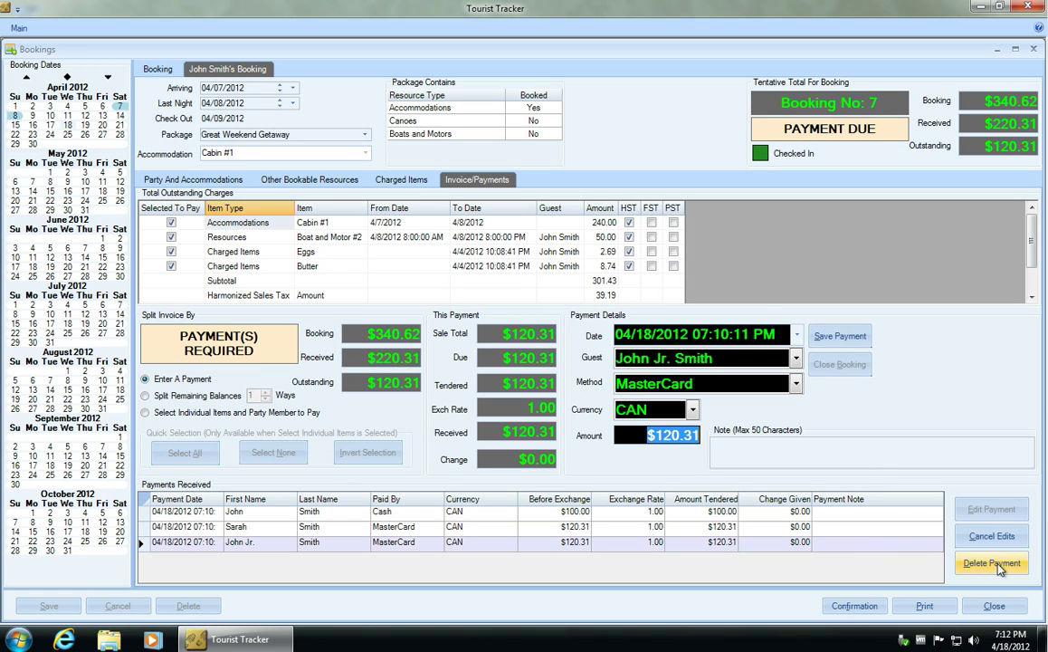
pyautogui.click(996, 565)
pyautogui.click(559, 367)
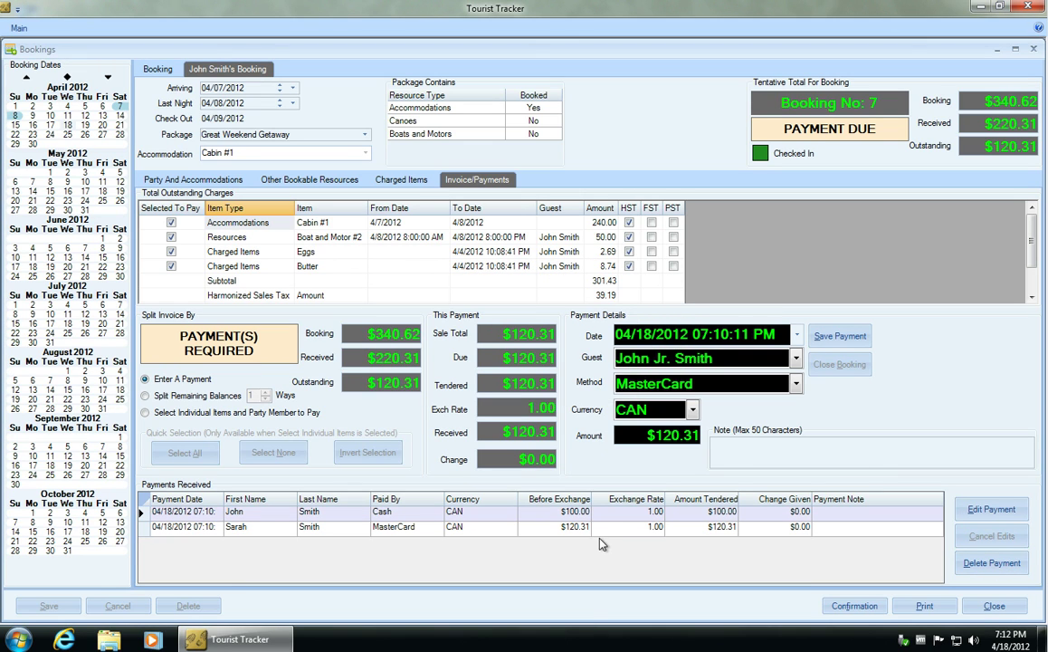
pyautogui.click(996, 563)
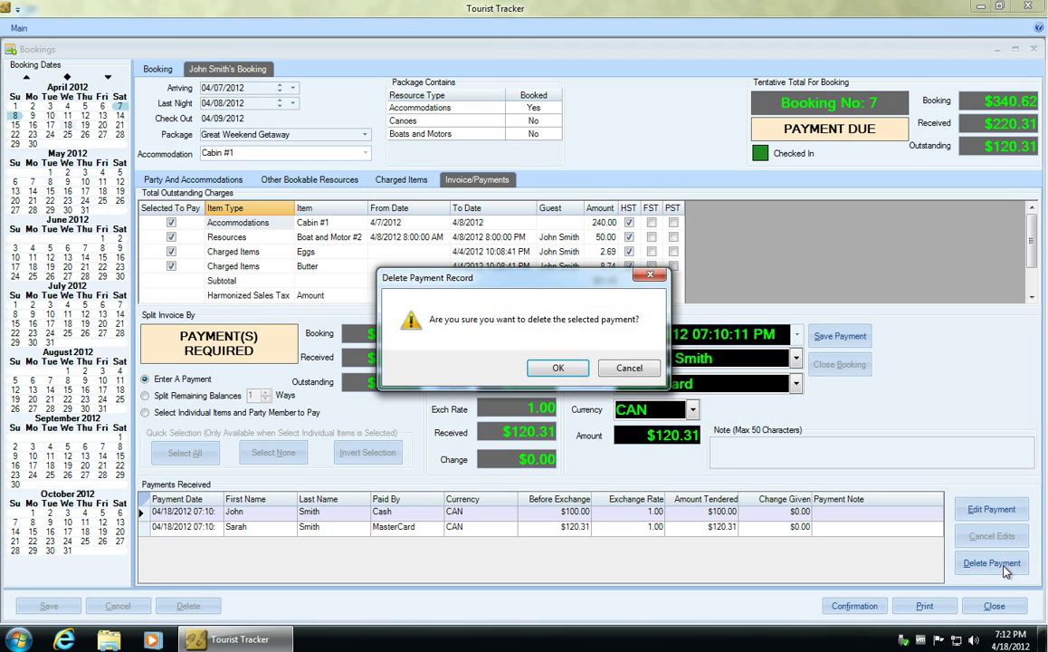
pyautogui.click(559, 368)
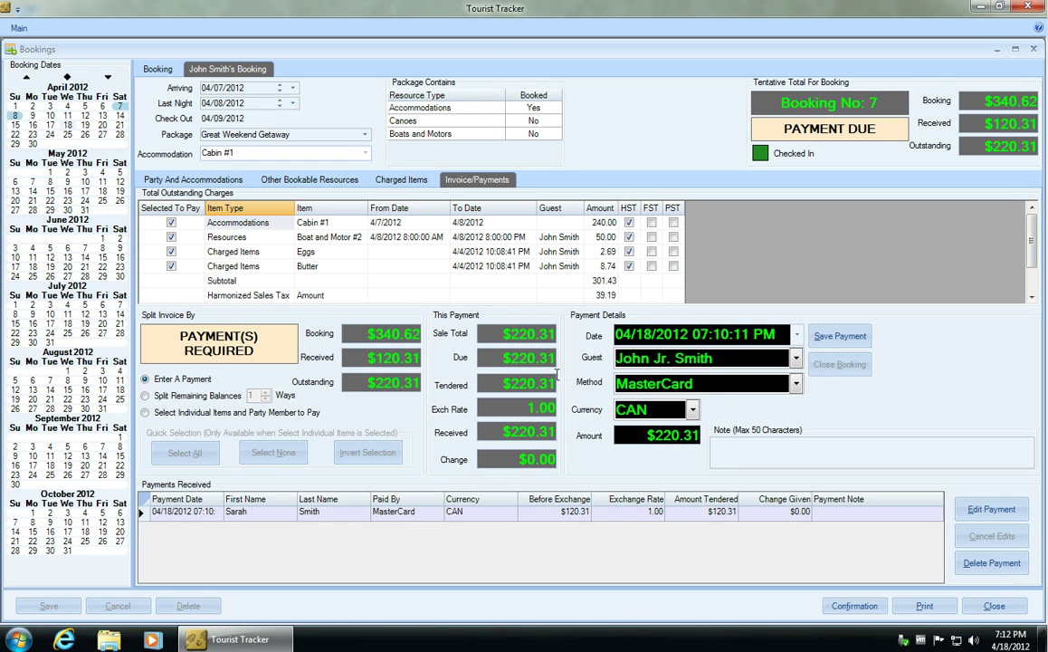
pyautogui.click(991, 564)
pyautogui.click(557, 368)
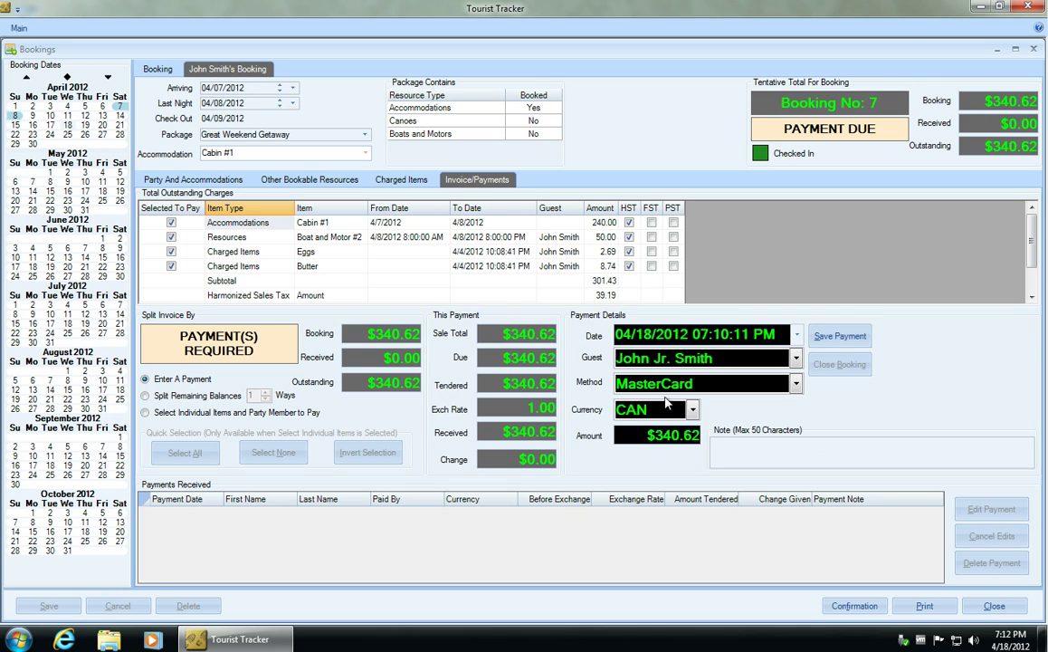
# Step: Pay only the Cabin #1 accommodation by individual item selection, with the main guest paying $271.20 in Cash, and save the payment
pyautogui.click(146, 412)
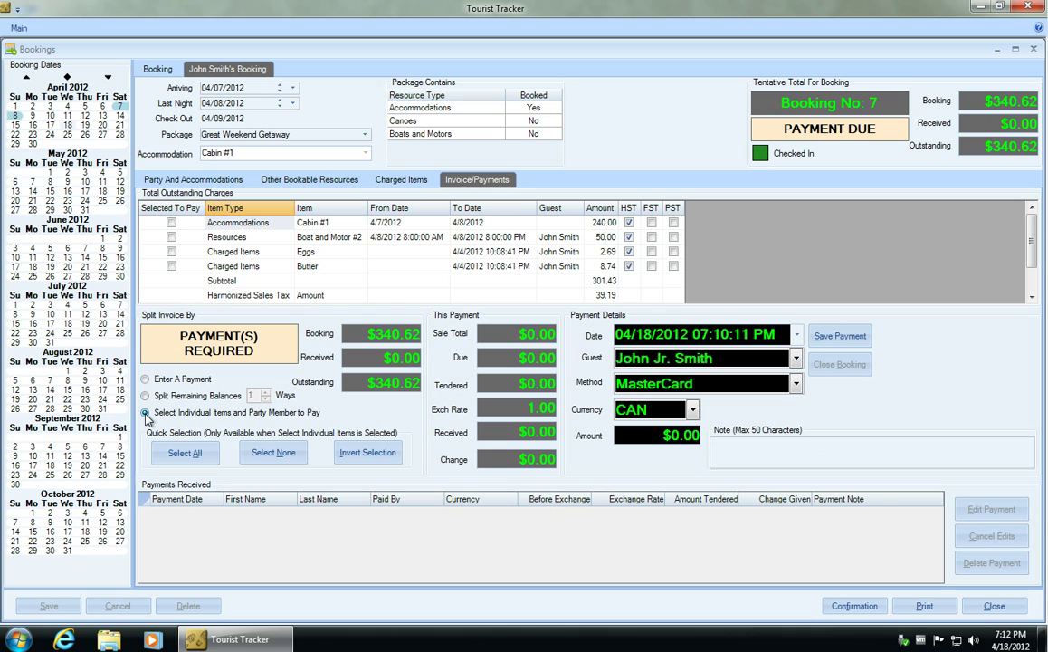
pyautogui.click(172, 224)
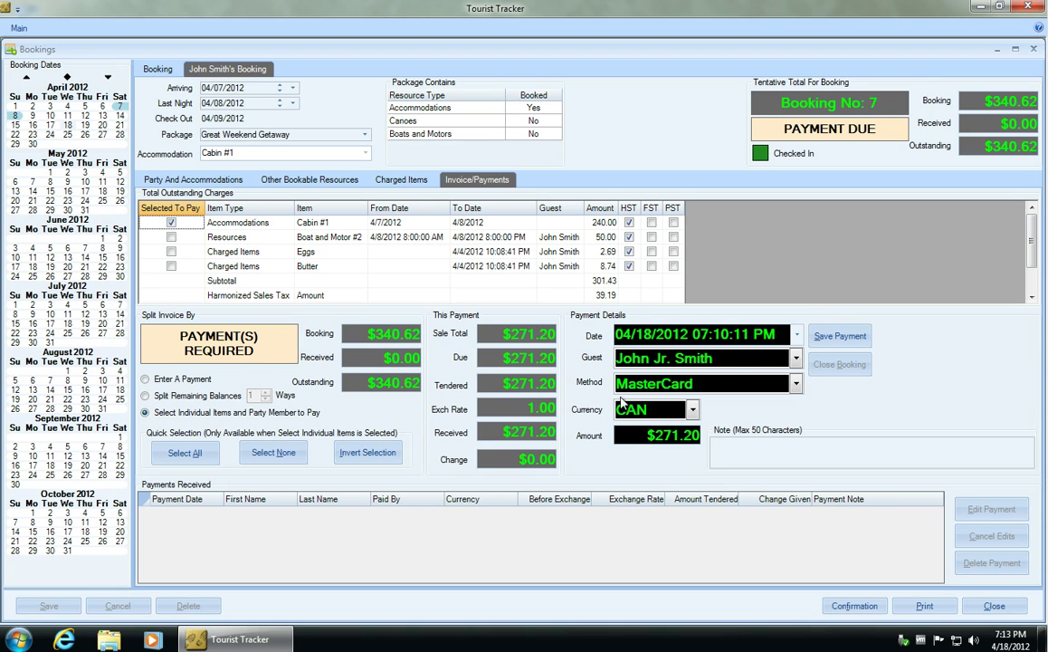
pyautogui.click(742, 358)
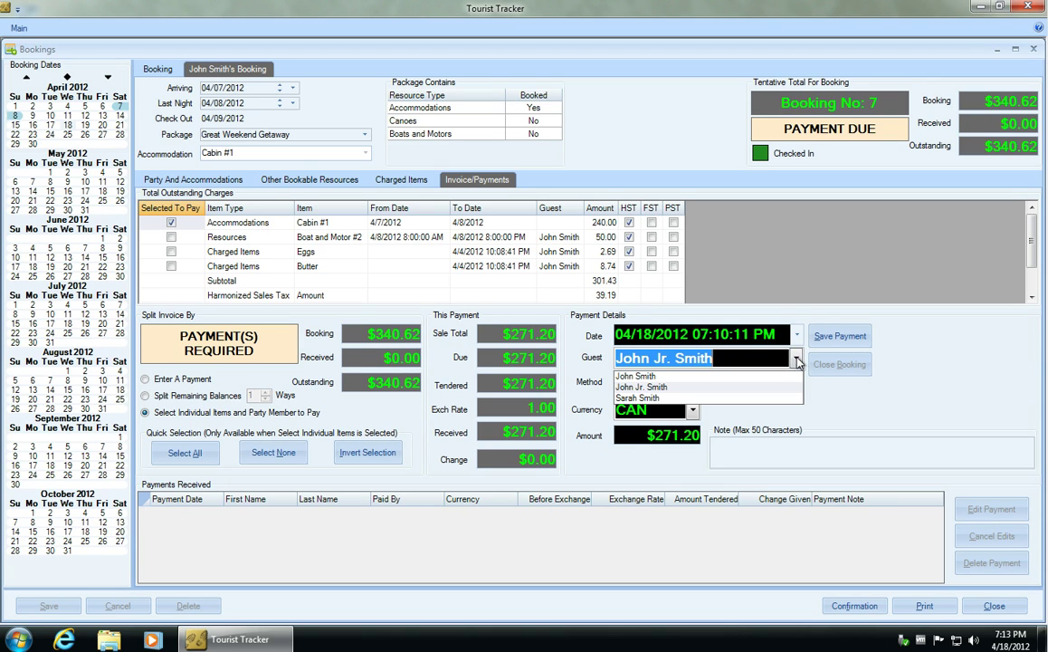
pyautogui.click(741, 377)
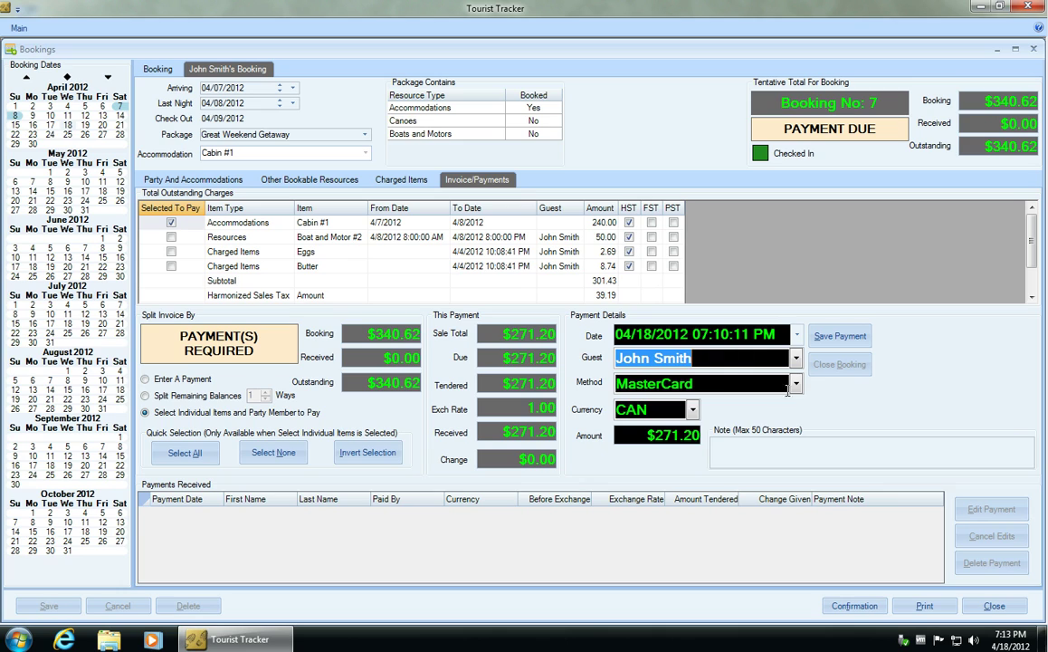
pyautogui.click(741, 381)
pyautogui.click(798, 384)
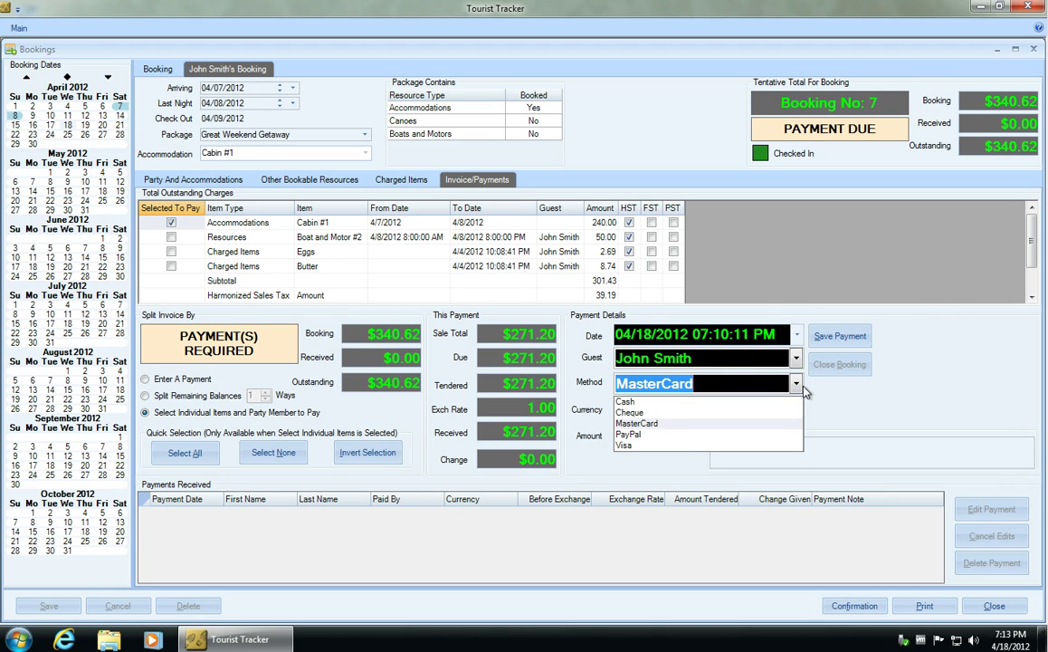
pyautogui.click(744, 402)
pyautogui.click(840, 336)
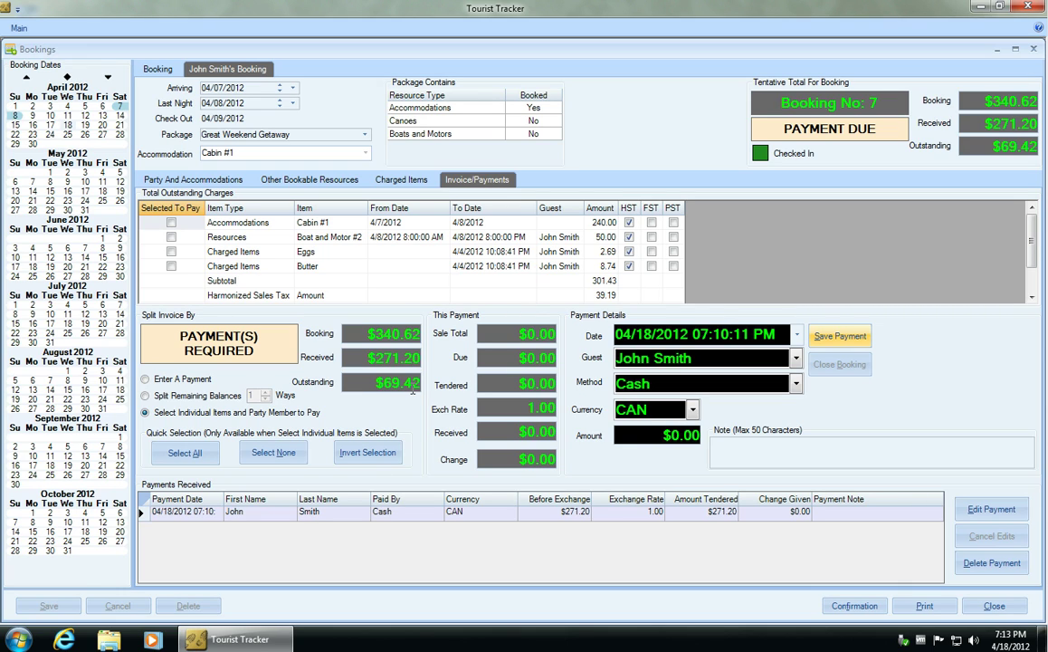
# Step: Record a $69.42 Cash payment from the other adult party member for Boat and Motor #2, Eggs and Butter, acknowledging the fully paid notice
pyautogui.click(171, 236)
pyautogui.click(171, 251)
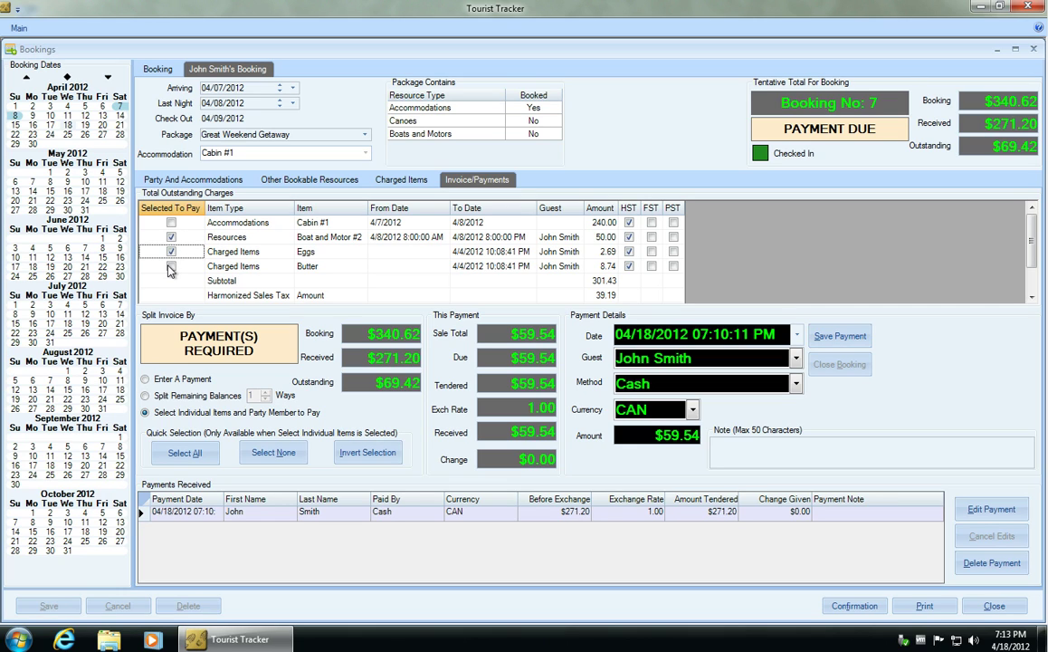
pyautogui.click(171, 267)
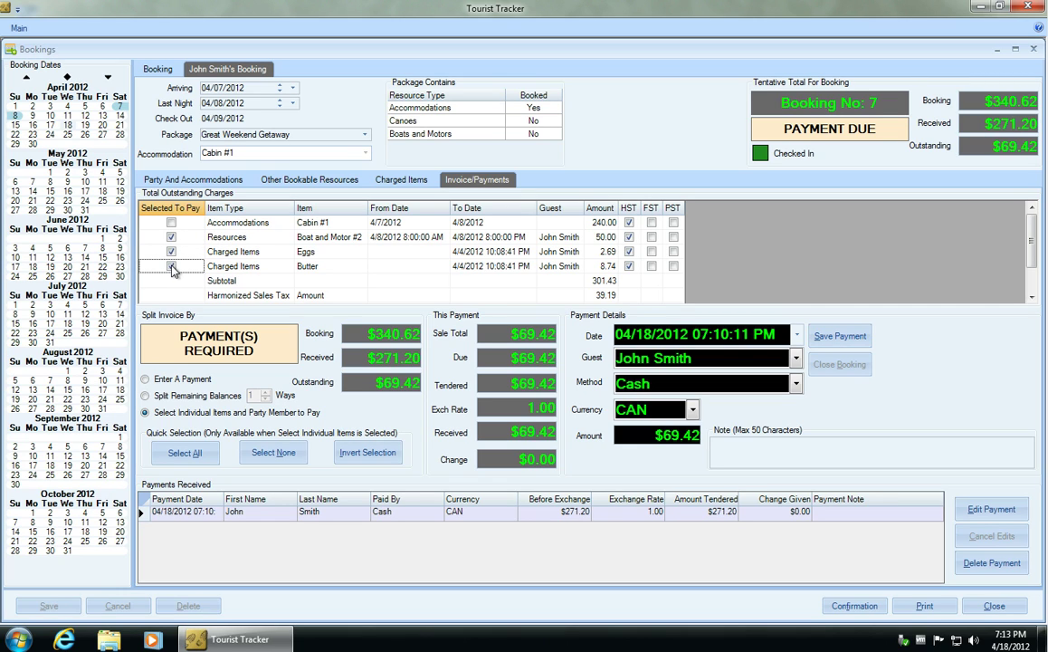
pyautogui.click(797, 358)
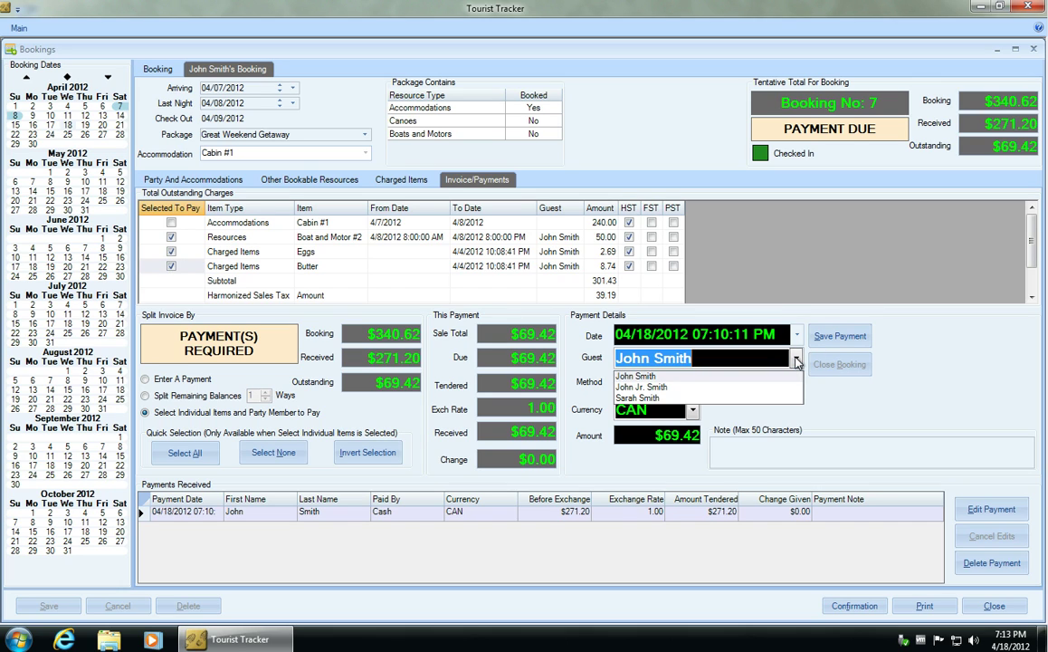
pyautogui.click(690, 398)
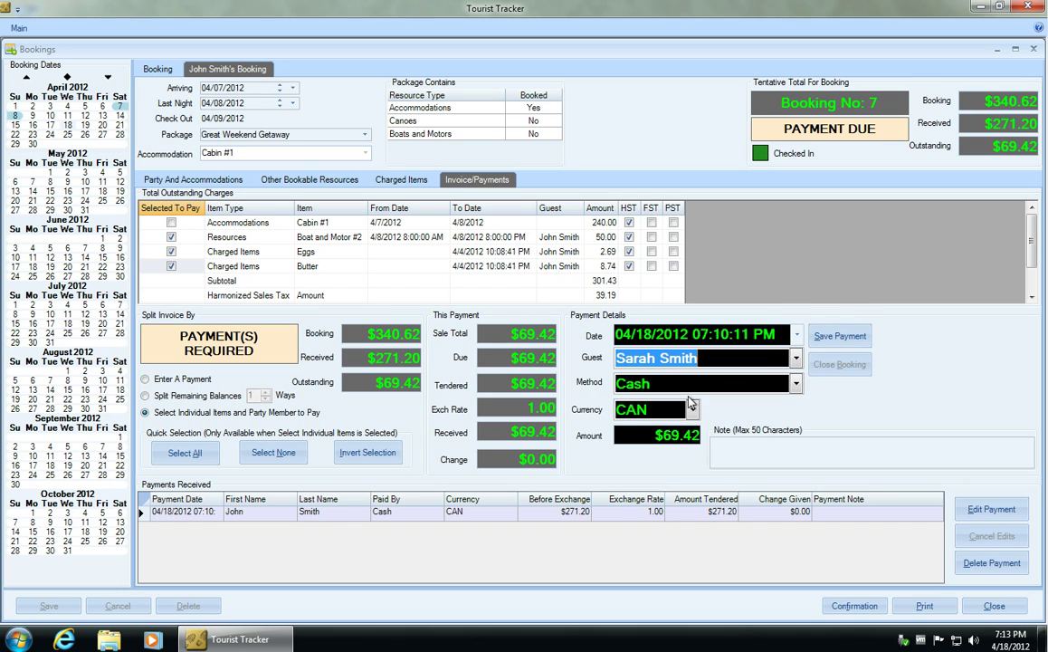
pyautogui.click(840, 337)
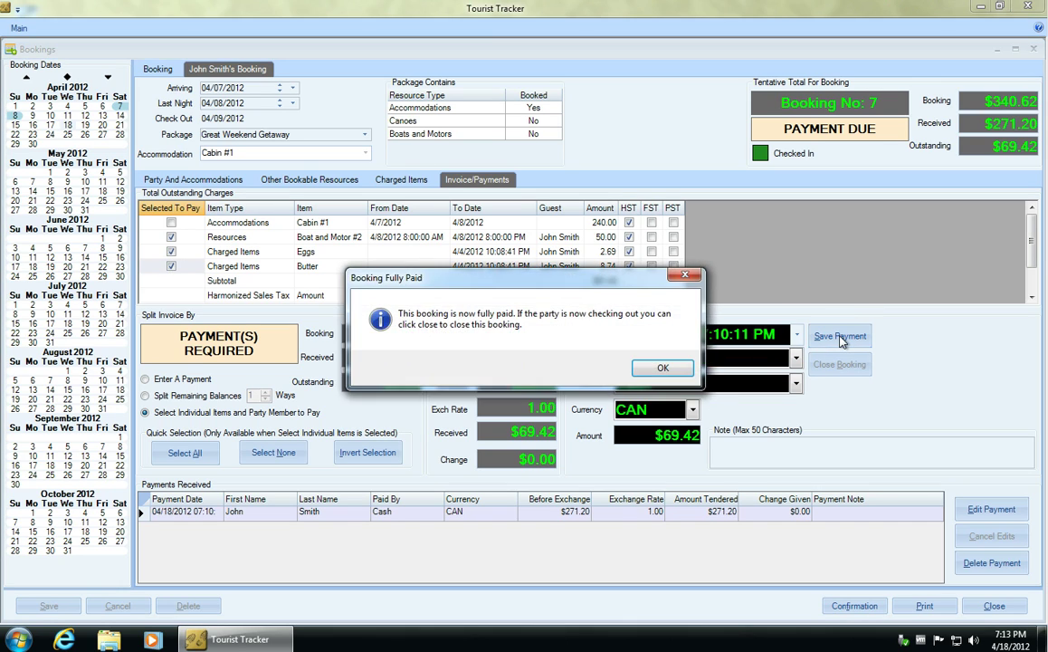
pyautogui.click(660, 369)
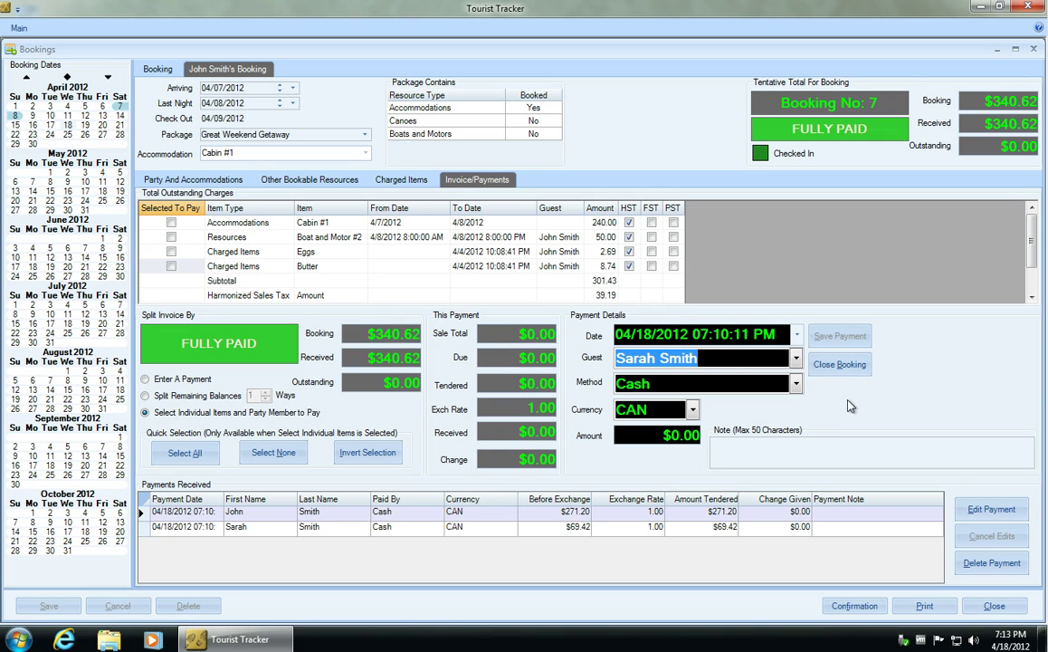
# Step: Close the fully paid booking and confirm that the closing should proceed
pyautogui.click(848, 366)
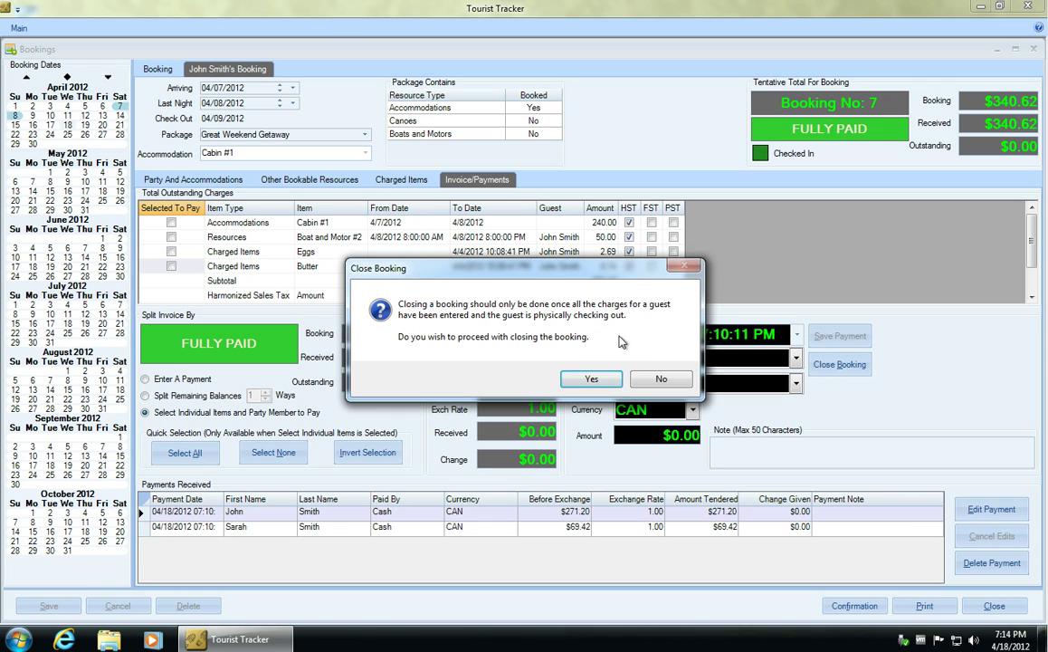
pyautogui.click(607, 384)
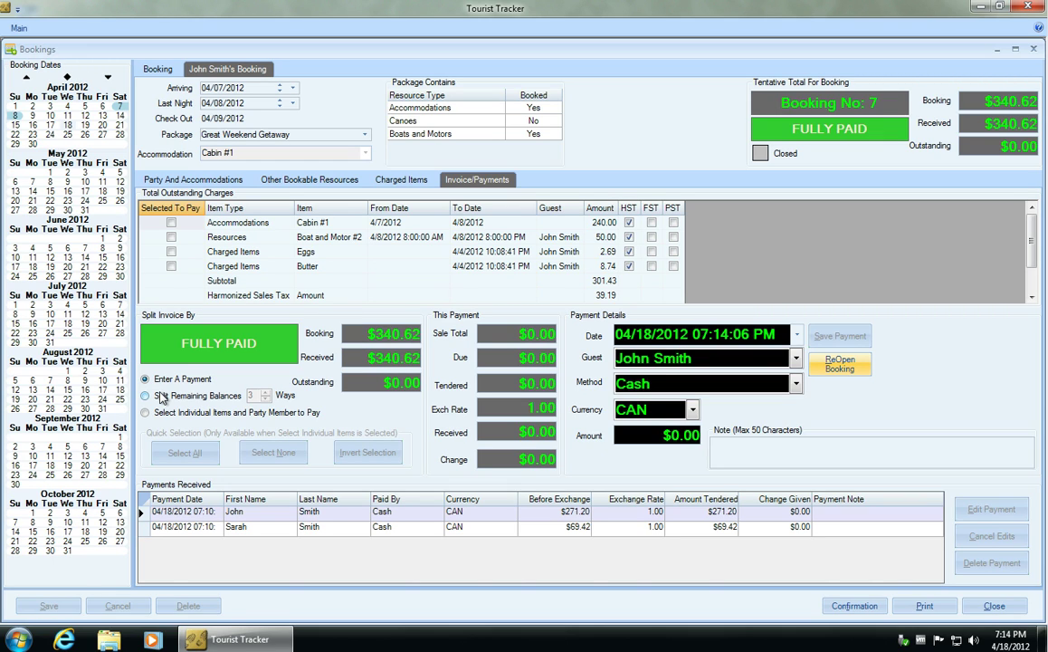
# Step: Review the two received payments and look at the booking's printable report options, closing the reports window without printing
pyautogui.click(578, 527)
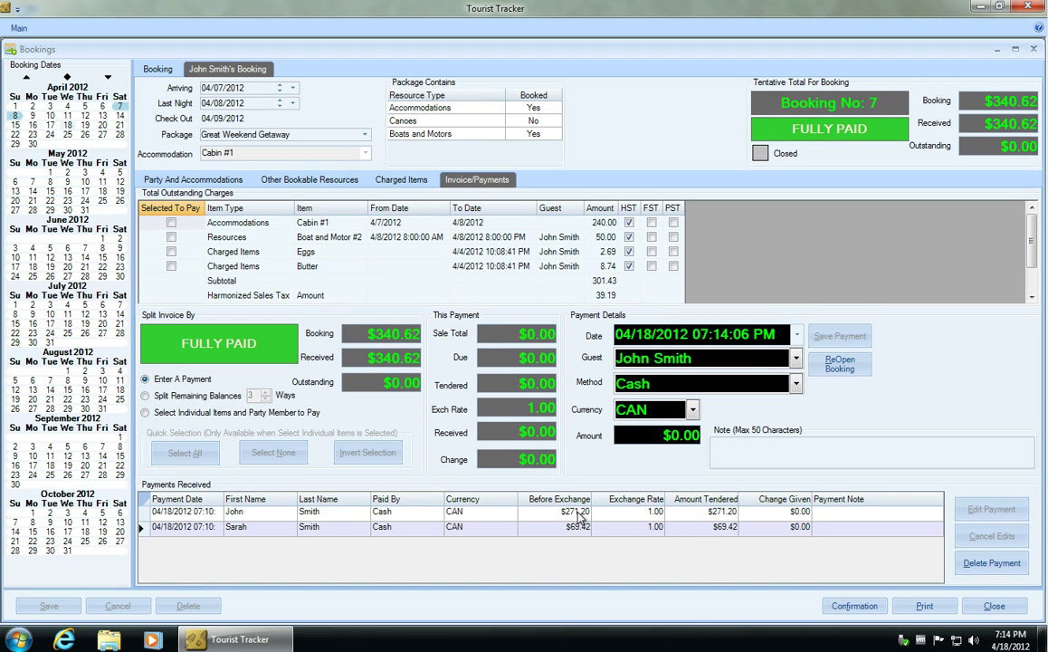
pyautogui.click(578, 512)
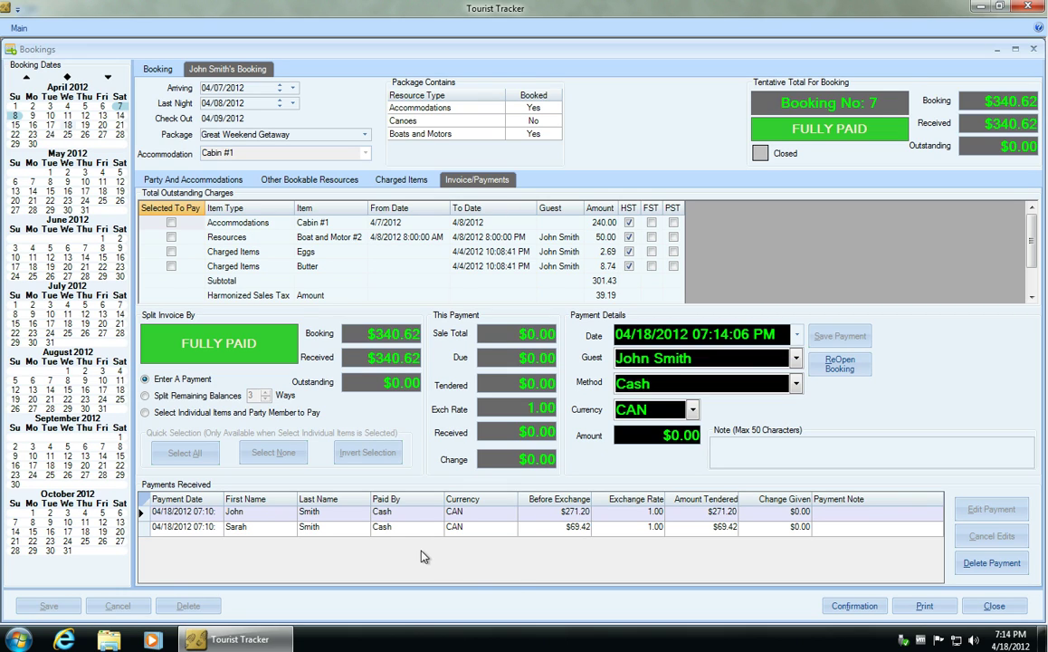
pyautogui.click(927, 606)
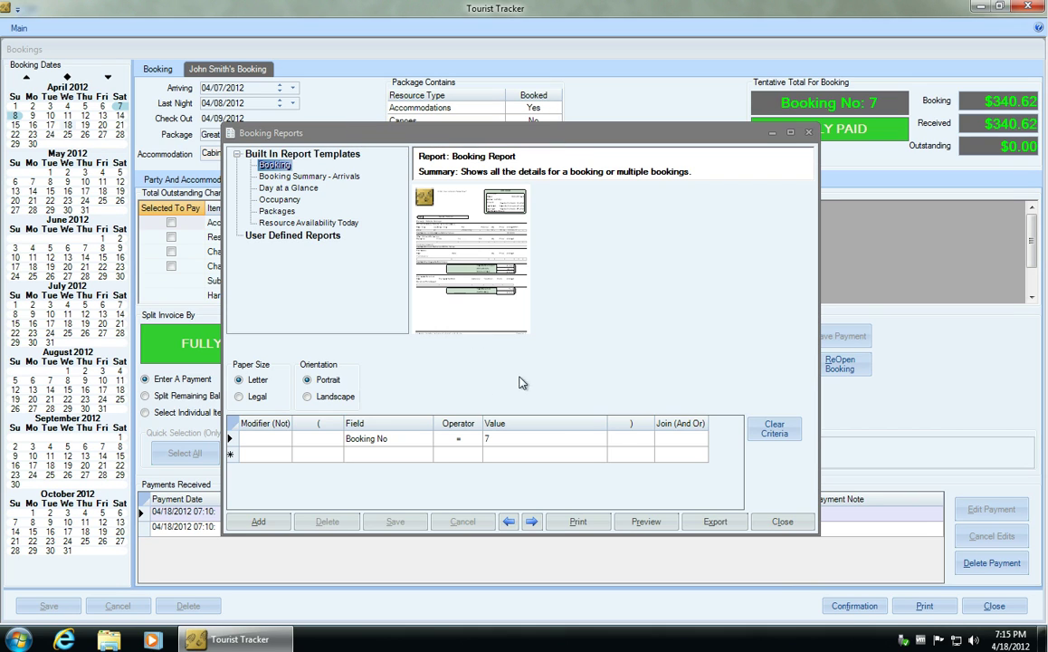
pyautogui.click(782, 521)
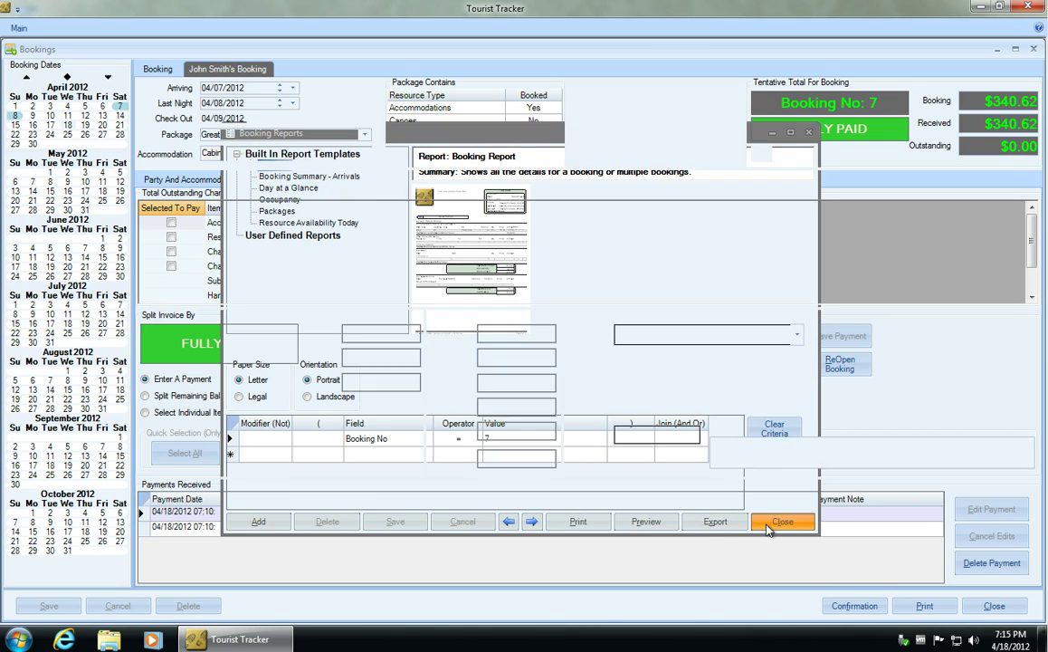